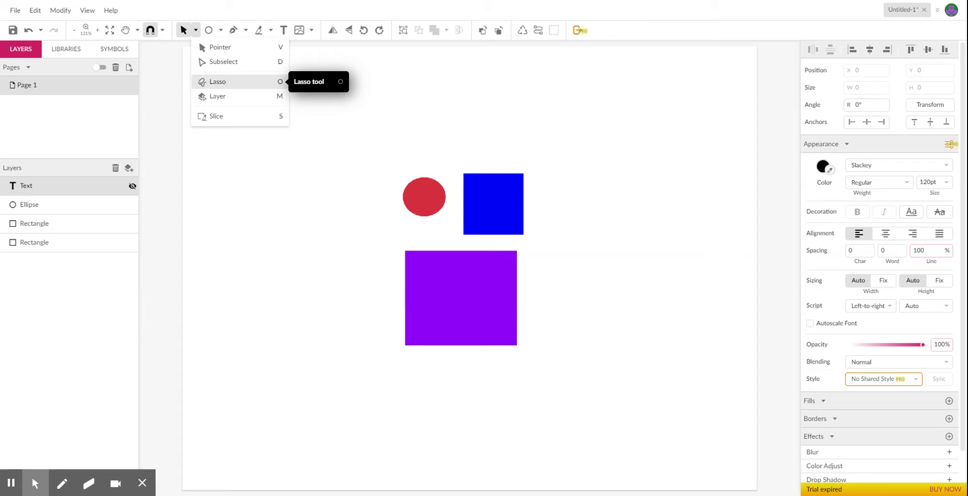
Lasso the red ellipse, enlarge it to about 1.62 × 1.72 inches, and place it over the blue square's upper-right corner
click(215, 82)
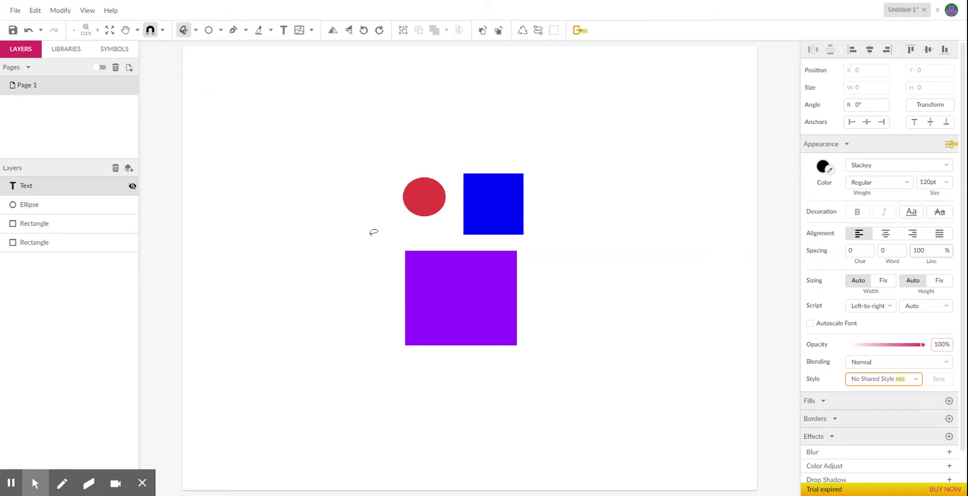
mouse_move(417, 166)
mouse_down()
mouse_move(392, 209)
mouse_move(400, 225)
mouse_move(435, 226)
mouse_move(457, 204)
mouse_move(436, 161)
mouse_move(401, 160)
mouse_up()
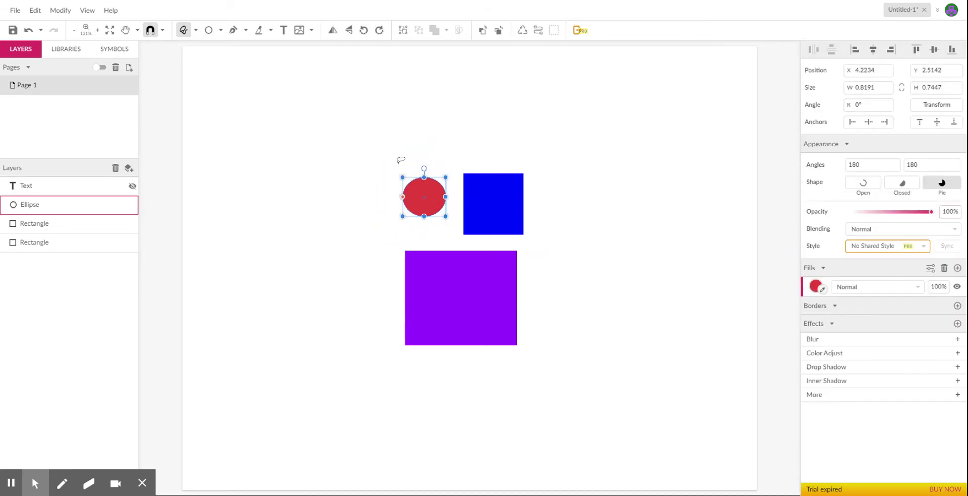
drag(432, 192, 538, 98)
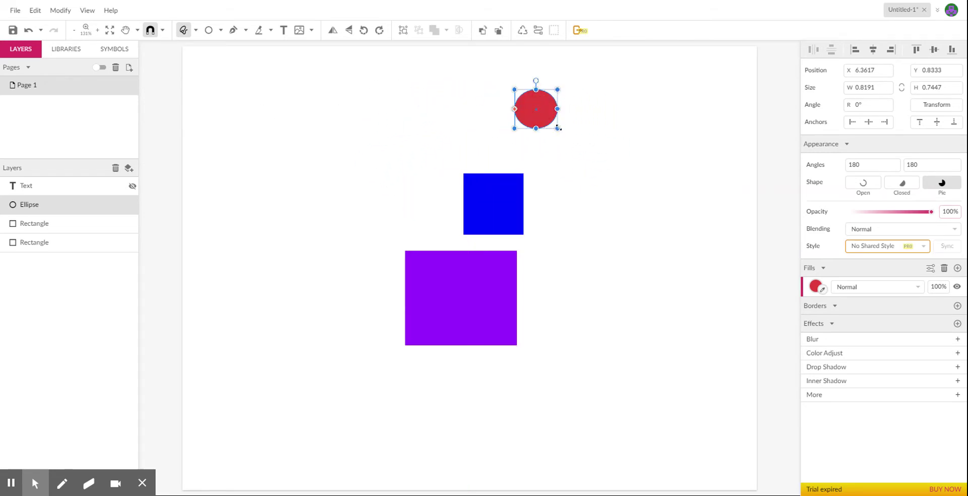
drag(558, 128, 599, 180)
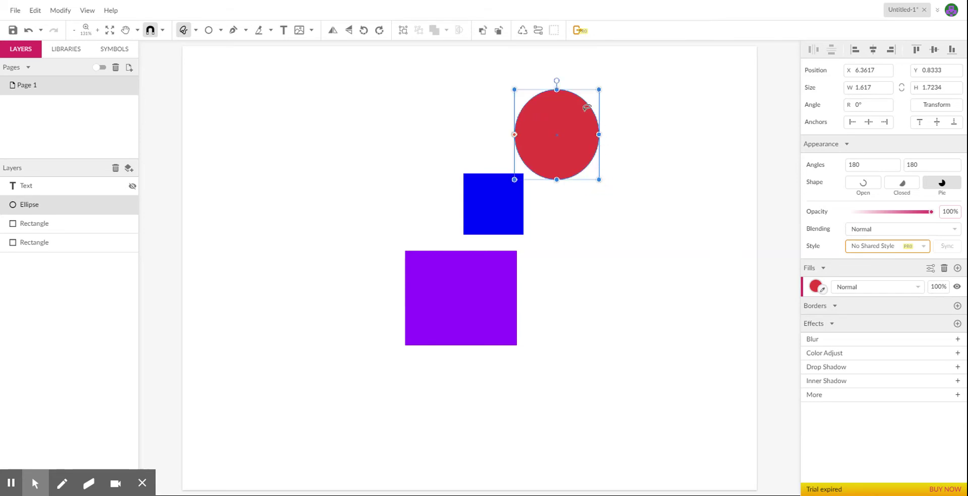
drag(553, 124, 530, 160)
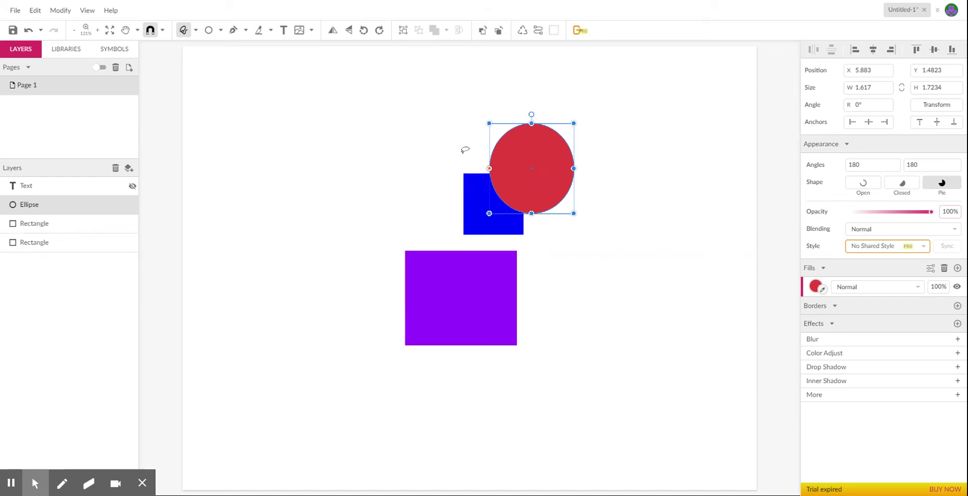
Lasso the blue square and move it clear of the red ellipse, to about X 3.81, Y 2.22
mouse_move(461, 160)
mouse_down()
mouse_move(447, 179)
mouse_move(463, 233)
mouse_move(483, 244)
mouse_move(522, 238)
mouse_move(538, 204)
mouse_move(531, 163)
mouse_move(502, 154)
mouse_move(460, 162)
mouse_up()
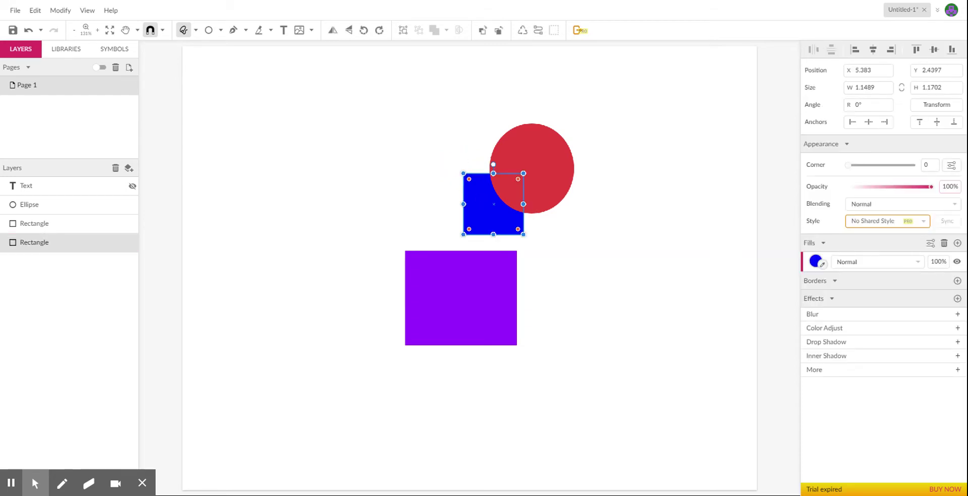
mouse_move(466, 164)
mouse_down()
mouse_move(431, 186)
mouse_move(422, 239)
mouse_move(452, 271)
mouse_move(492, 278)
mouse_move(526, 267)
mouse_move(556, 205)
mouse_move(546, 166)
mouse_move(466, 164)
mouse_up()
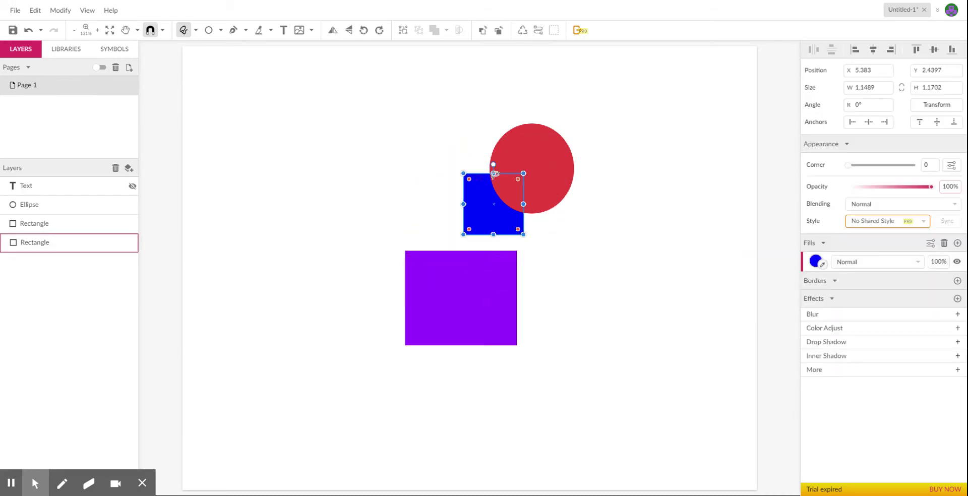
drag(488, 201, 404, 188)
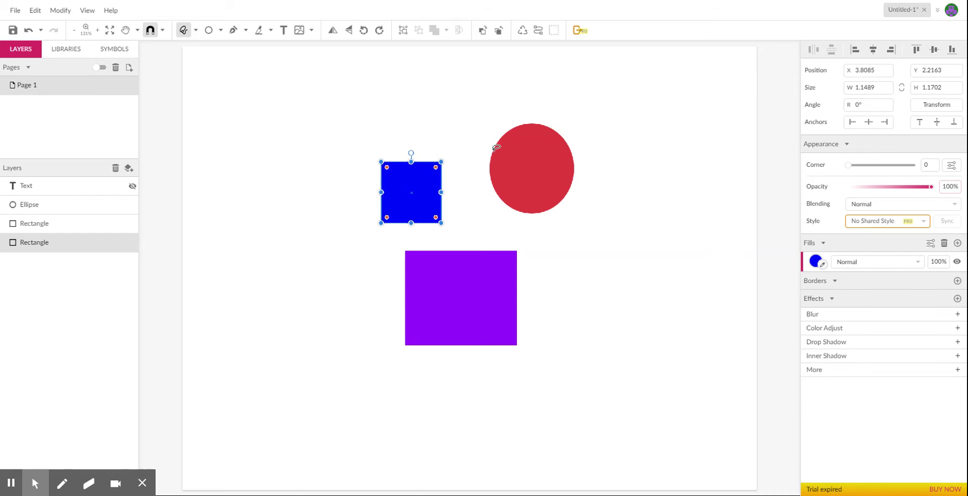
Lasso the purple rectangle and round its corners to about 0.53
mouse_move(433, 240)
mouse_down()
mouse_move(394, 244)
mouse_move(373, 289)
mouse_move(396, 349)
mouse_move(484, 378)
mouse_move(553, 349)
mouse_move(551, 275)
mouse_move(515, 238)
mouse_move(434, 237)
mouse_up()
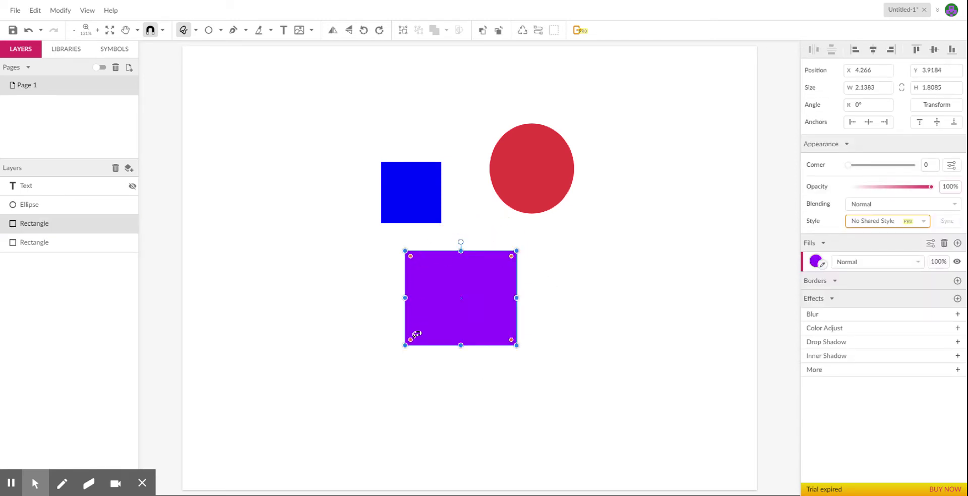
drag(412, 341, 433, 327)
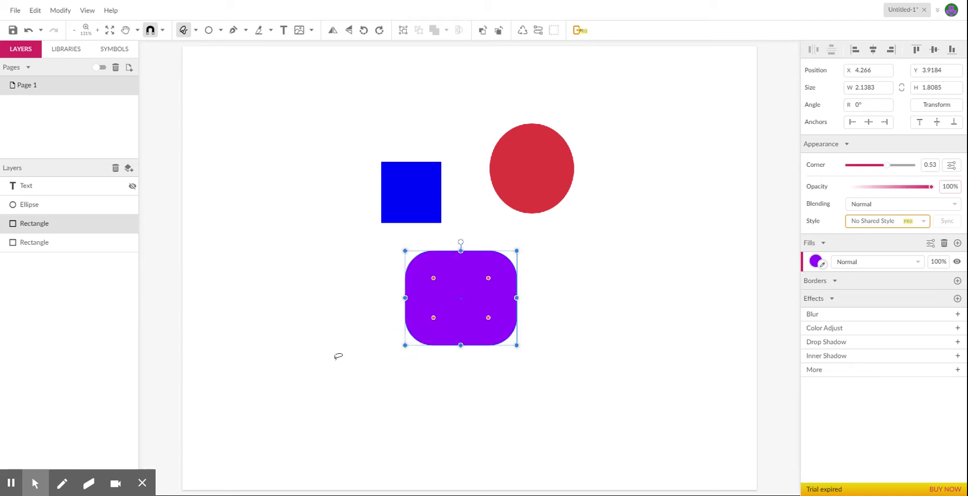
Rotate the purple rectangle to about 29.2° and stretch it lengthwise toward the upper right
drag(463, 242, 434, 249)
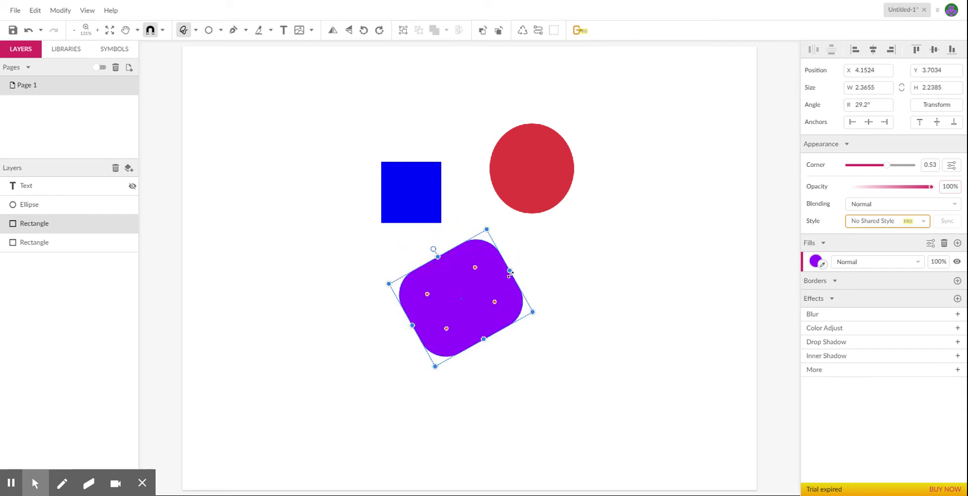
drag(508, 272, 533, 257)
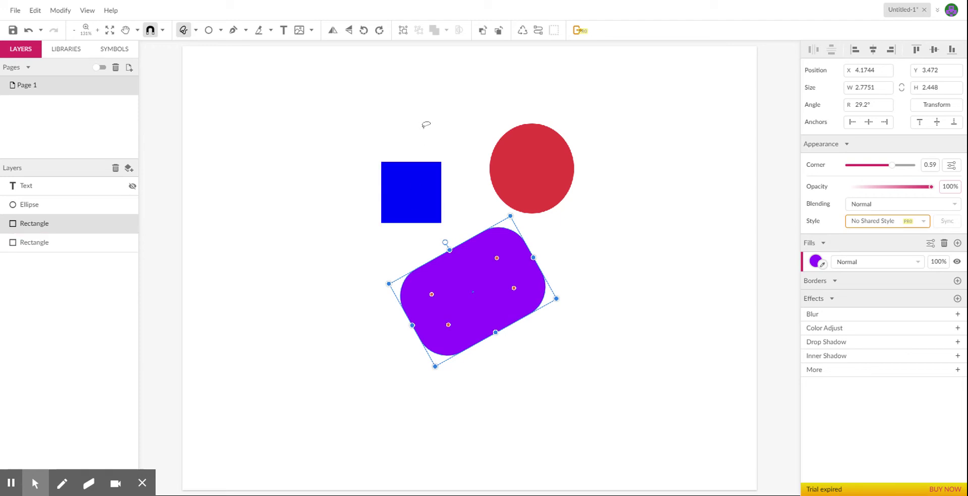
Hide the ellipse and both rectangles, and show the MOVE text
click(132, 205)
click(132, 224)
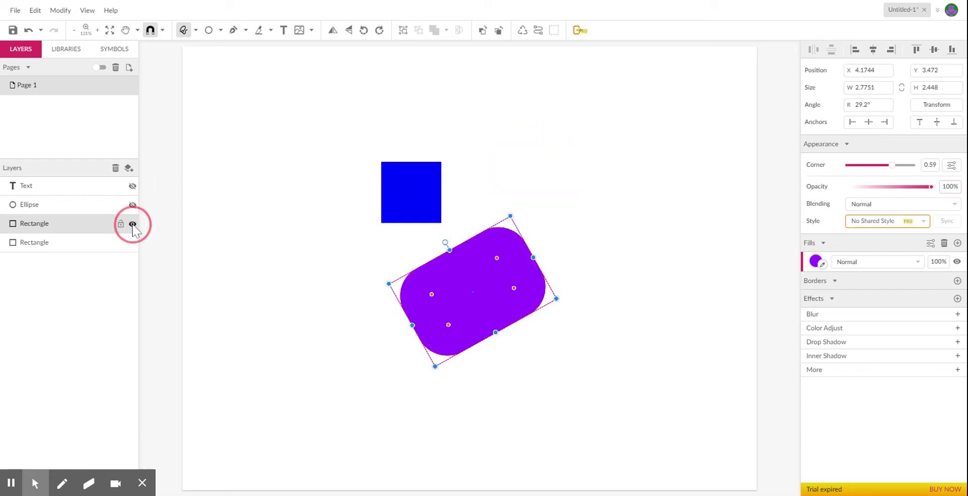
click(133, 242)
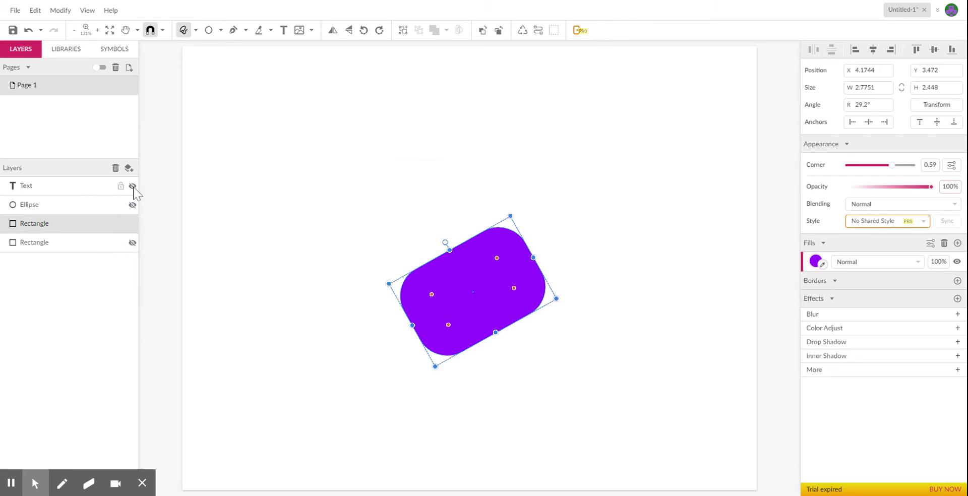
click(283, 202)
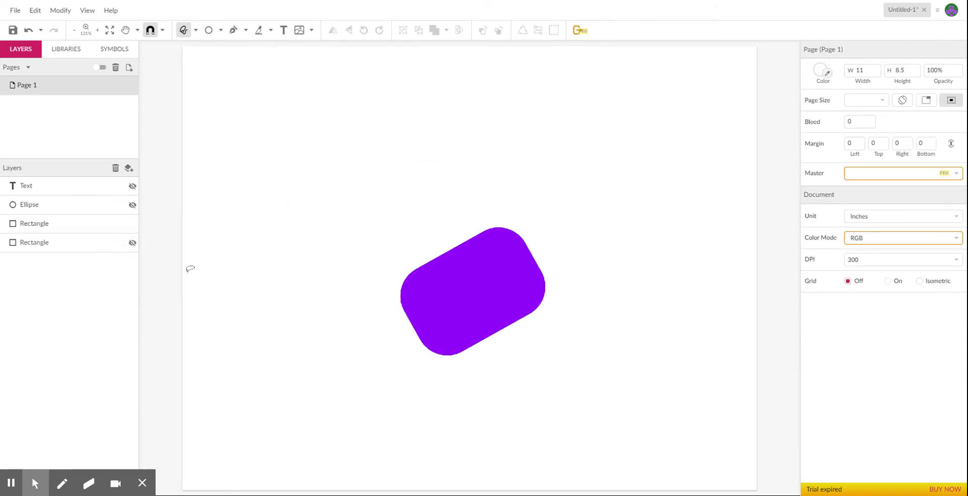
click(133, 224)
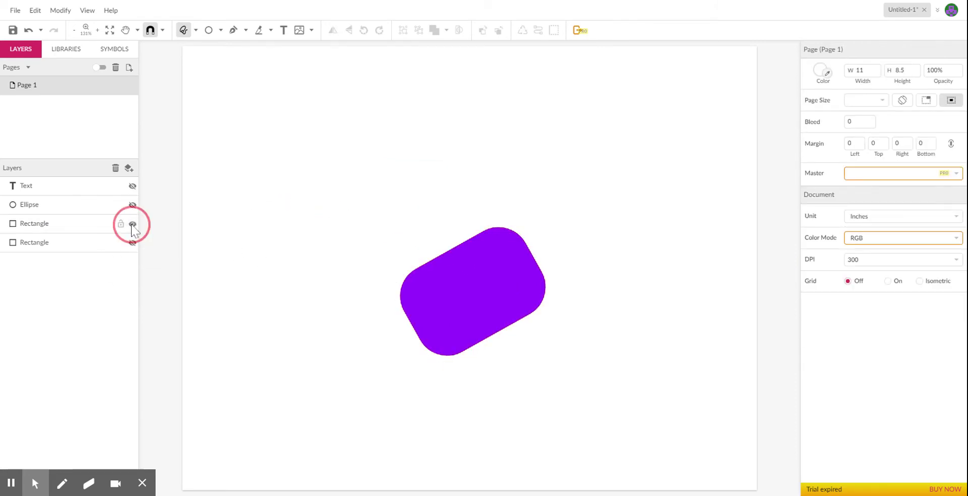
click(132, 187)
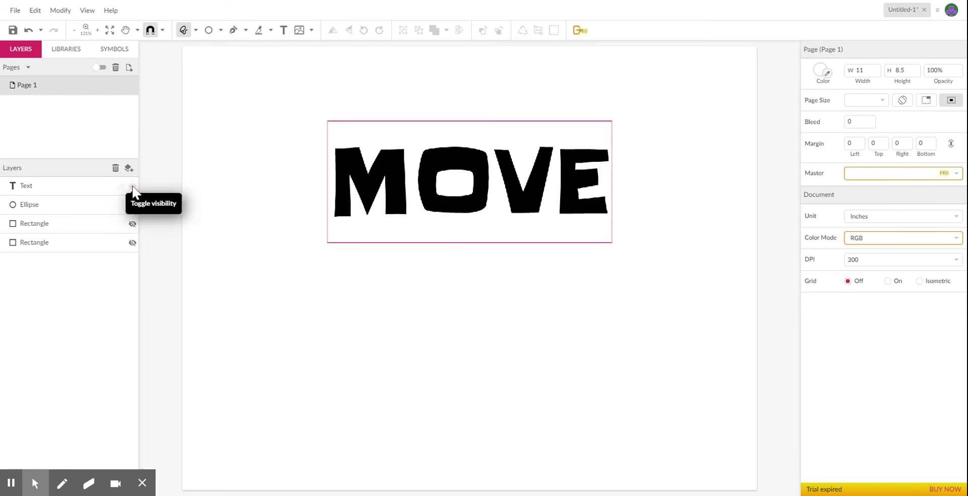
Select the whole MOVE text and shift it slightly with the Lasso tool, to about X 2.51, Y 1.49
click(428, 192)
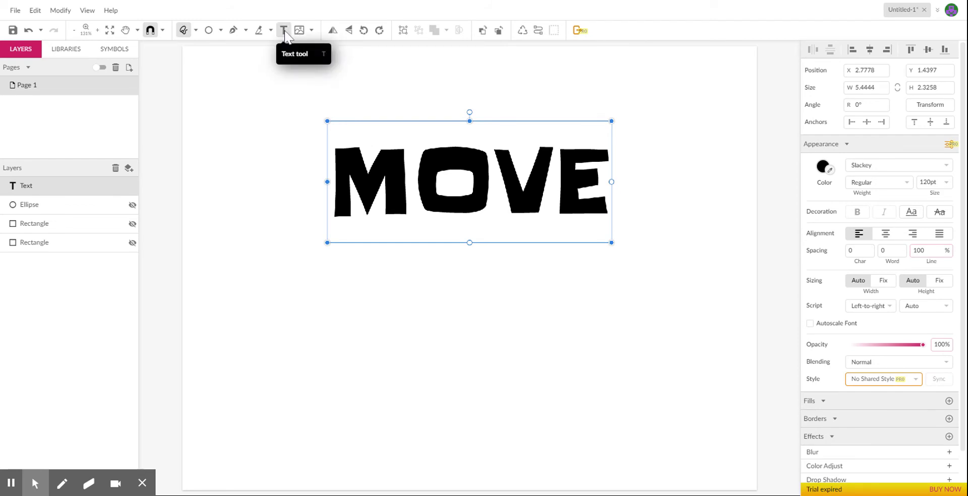
key(v)
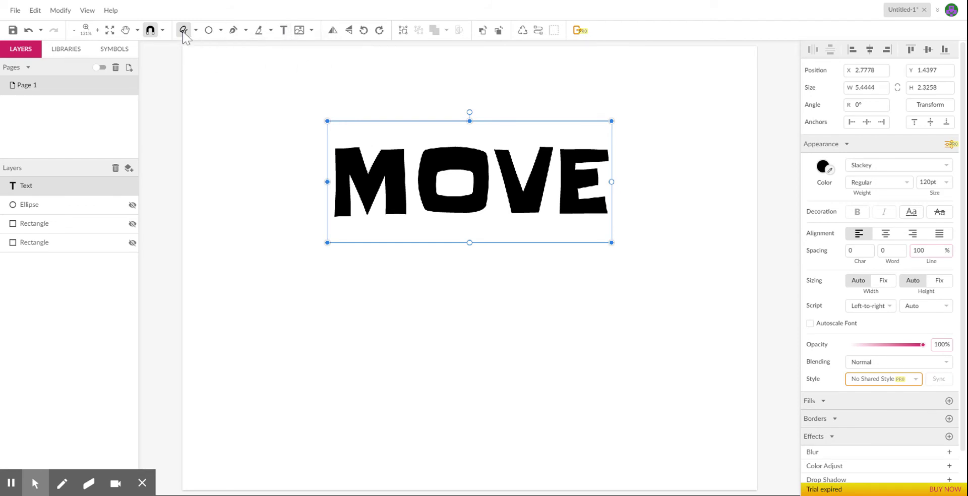
click(195, 30)
click(212, 81)
mouse_move(402, 129)
mouse_down()
mouse_move(335, 134)
mouse_move(305, 161)
mouse_move(432, 166)
mouse_move(385, 123)
mouse_move(389, 137)
mouse_up()
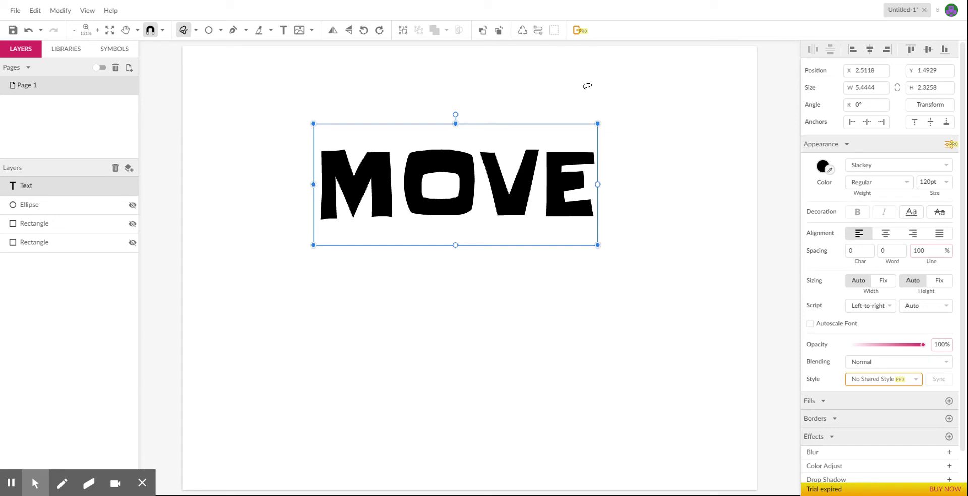
Convert the MOVE text to a path, then lasso all points of the M and move the letter above the O
click(539, 30)
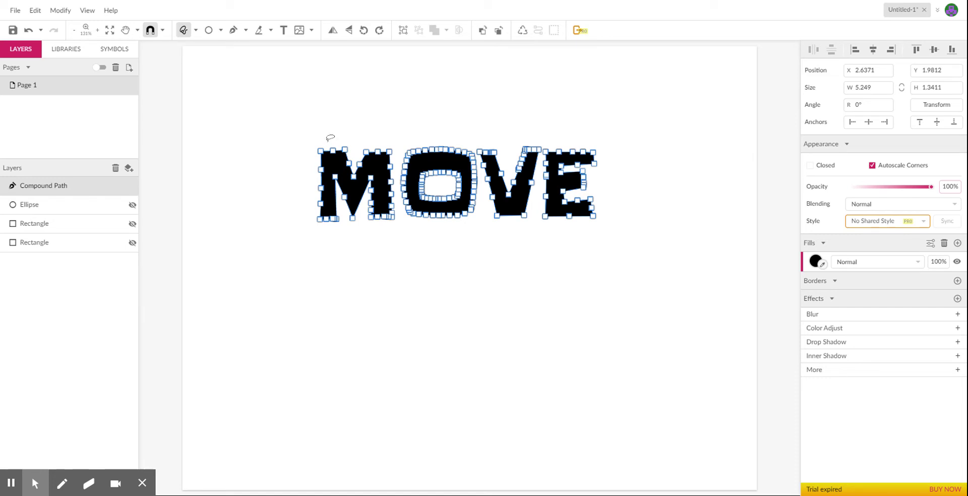
mouse_move(325, 142)
mouse_down()
mouse_move(306, 189)
mouse_move(316, 233)
mouse_move(394, 232)
mouse_move(398, 144)
mouse_move(388, 135)
mouse_move(325, 139)
mouse_up()
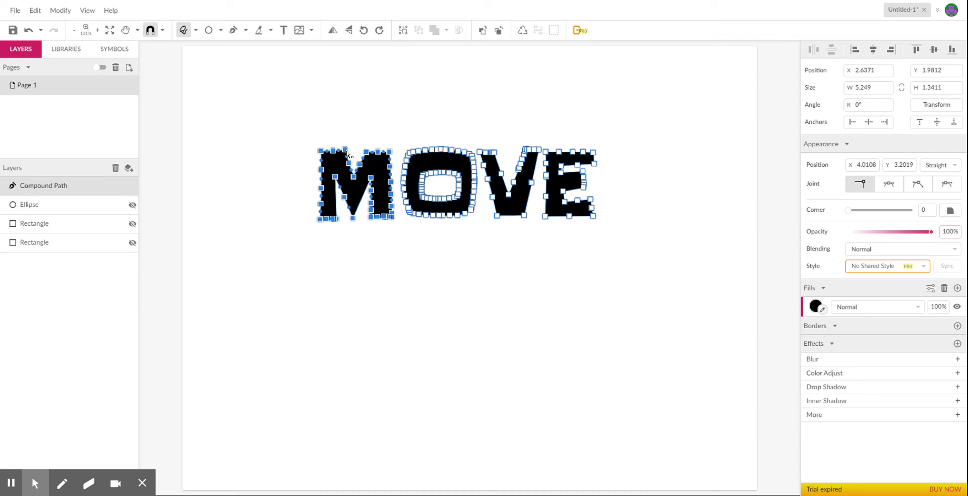
drag(347, 153, 401, 75)
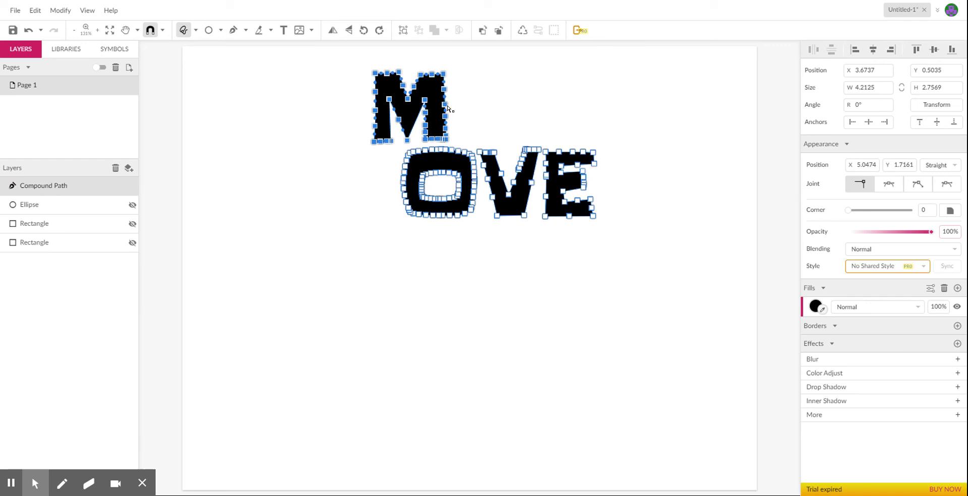
Transform the M by stretching it to about twice its width and tilting it counterclockwise above the O
click(941, 108)
drag(447, 107, 519, 107)
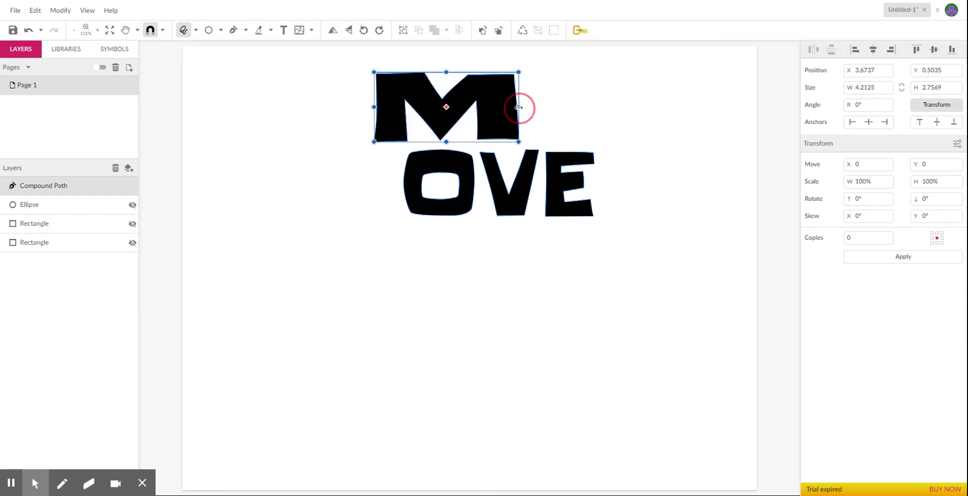
drag(448, 61, 421, 93)
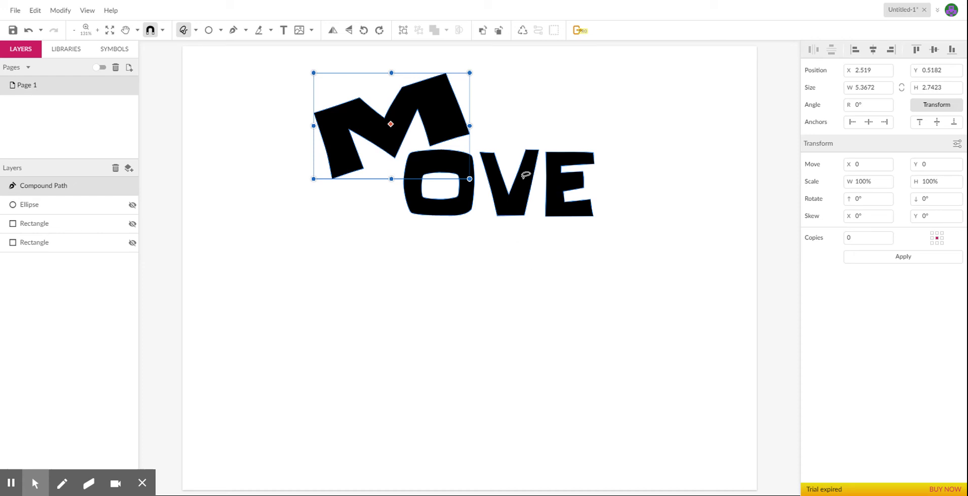
click(505, 154)
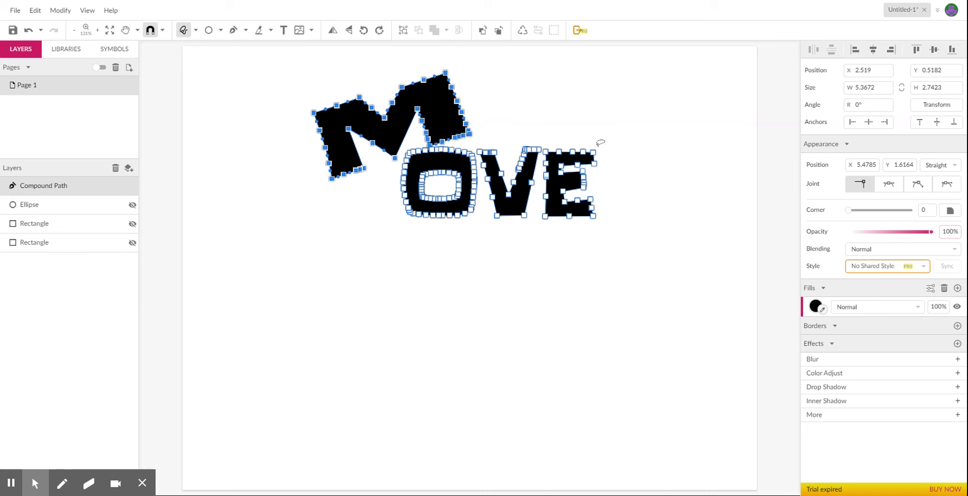
mouse_move(597, 145)
mouse_down()
mouse_move(539, 147)
mouse_move(527, 166)
mouse_move(531, 204)
mouse_move(555, 230)
mouse_move(613, 212)
mouse_move(596, 145)
mouse_move(574, 154)
mouse_up()
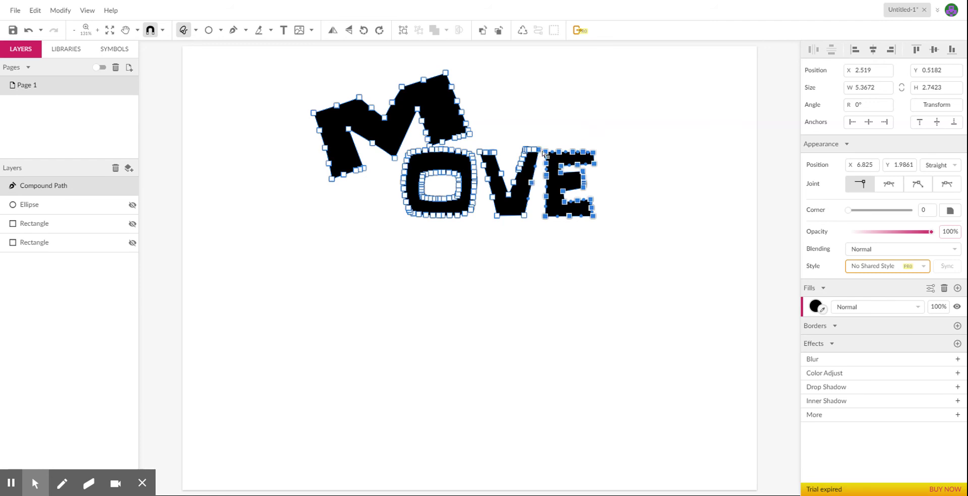
drag(559, 157, 601, 131)
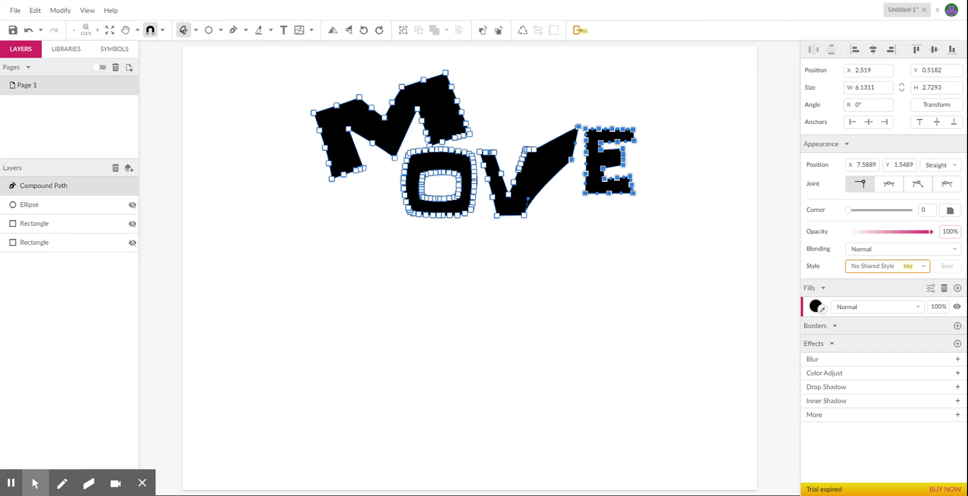
key(ctrl+z)
click(616, 146)
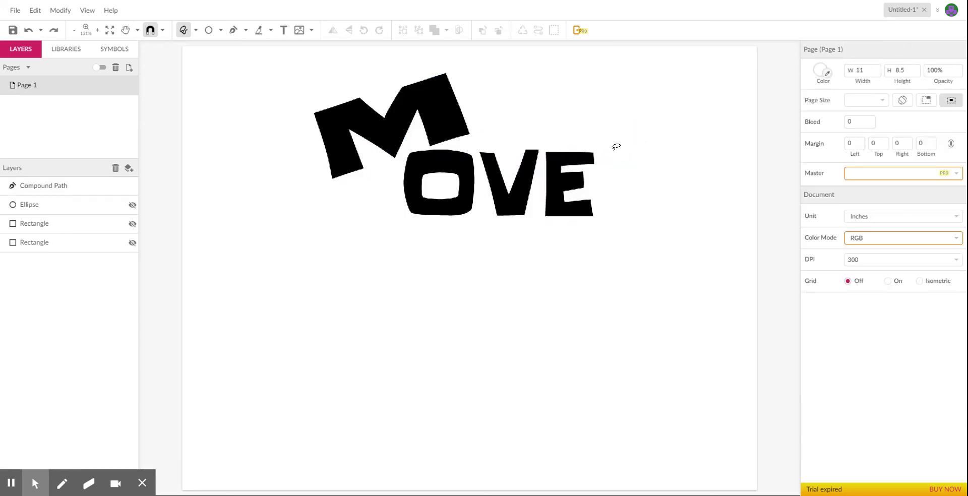
Lasso only the points of the E and move the letter below the O and V
mouse_move(600, 146)
mouse_down()
mouse_move(545, 150)
mouse_move(539, 212)
mouse_move(554, 225)
mouse_move(586, 228)
mouse_move(614, 202)
mouse_move(588, 149)
mouse_up()
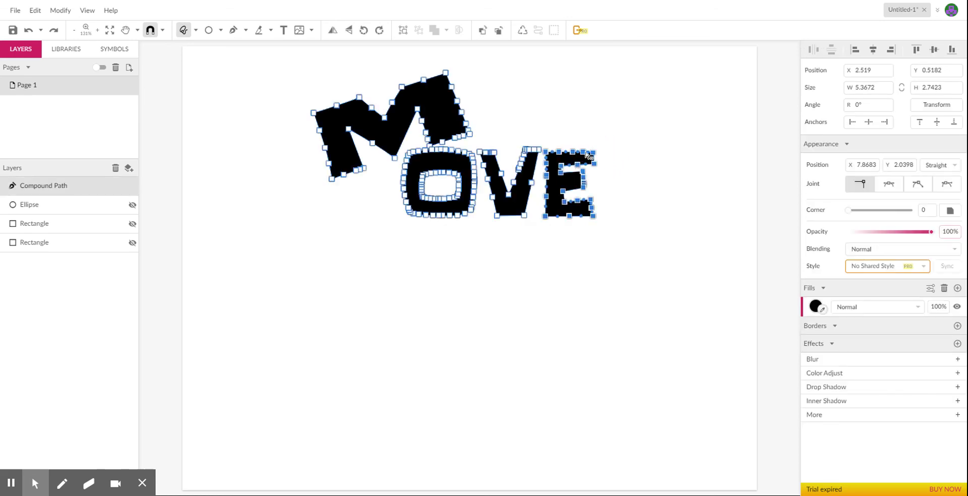
drag(588, 154, 482, 230)
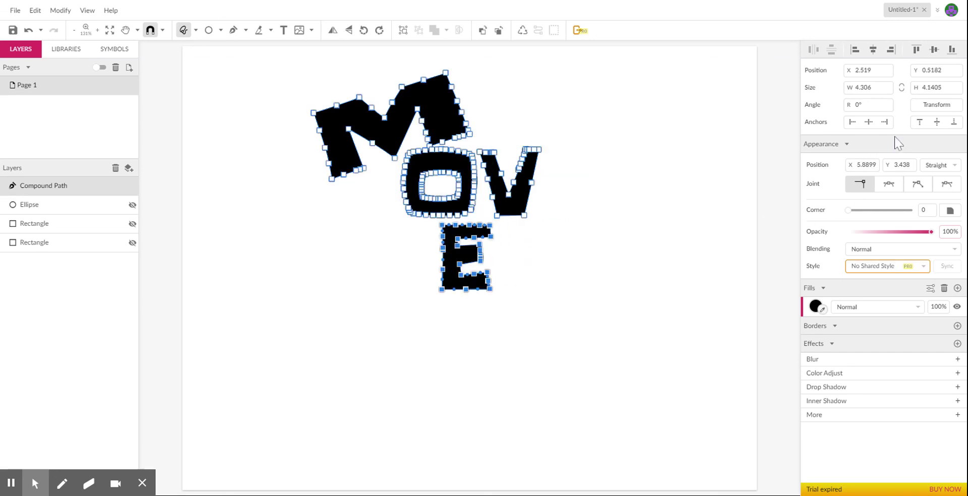
Transform the E by stretching it wider and tilting it slightly counterclockwise beneath the O and V
click(937, 105)
drag(491, 257, 566, 258)
drag(479, 237, 492, 236)
drag(583, 302, 590, 288)
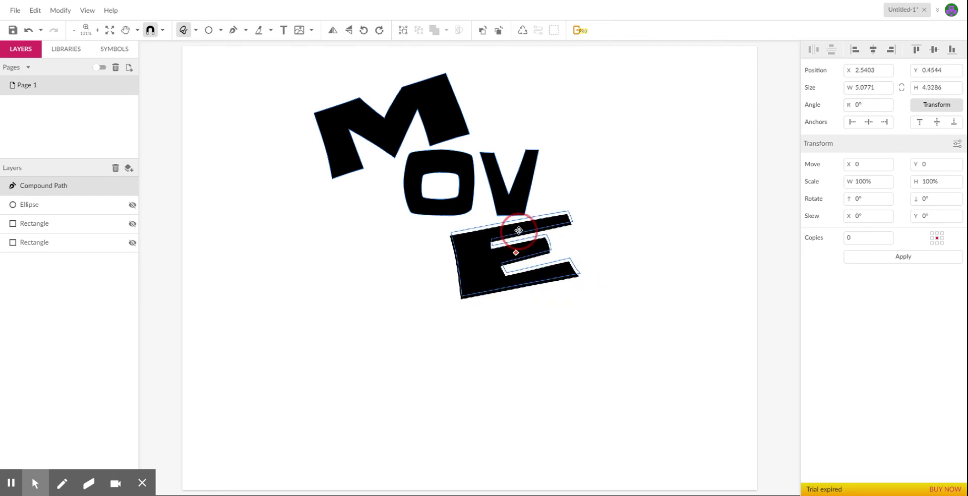